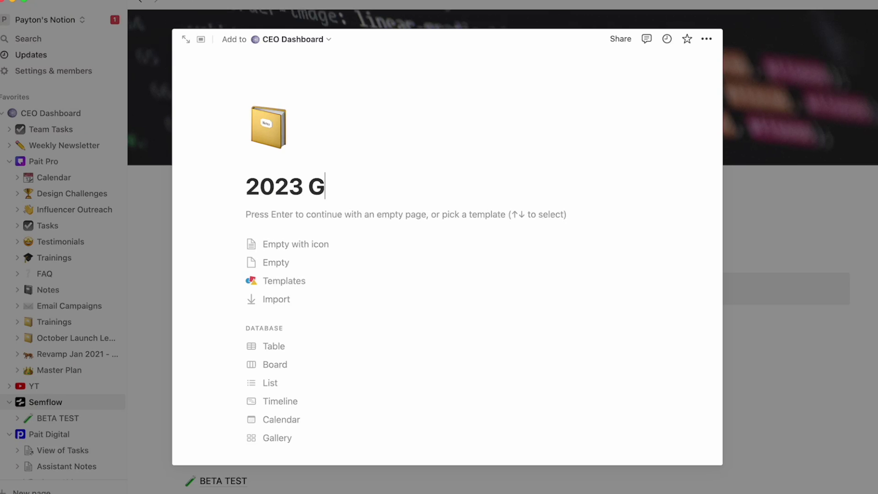
Finish the '2023 Goals' page title and give it a chequered flag emoji icon
type("oals")
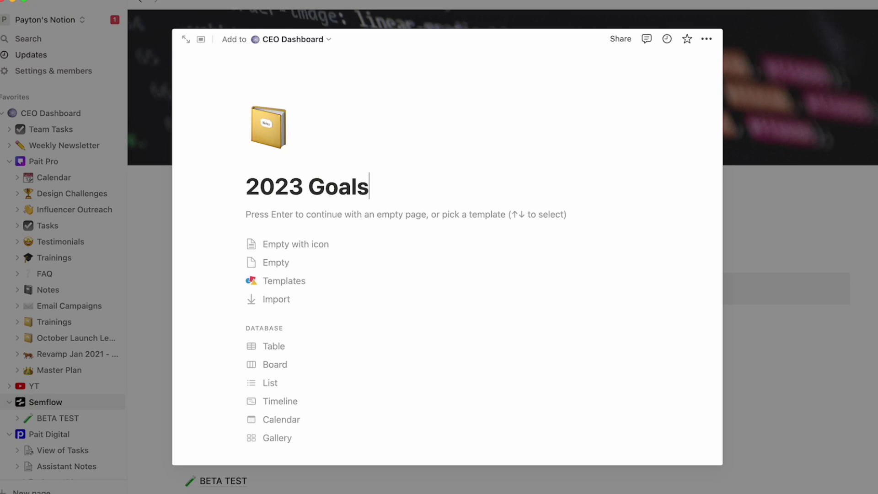
left_click(262, 133)
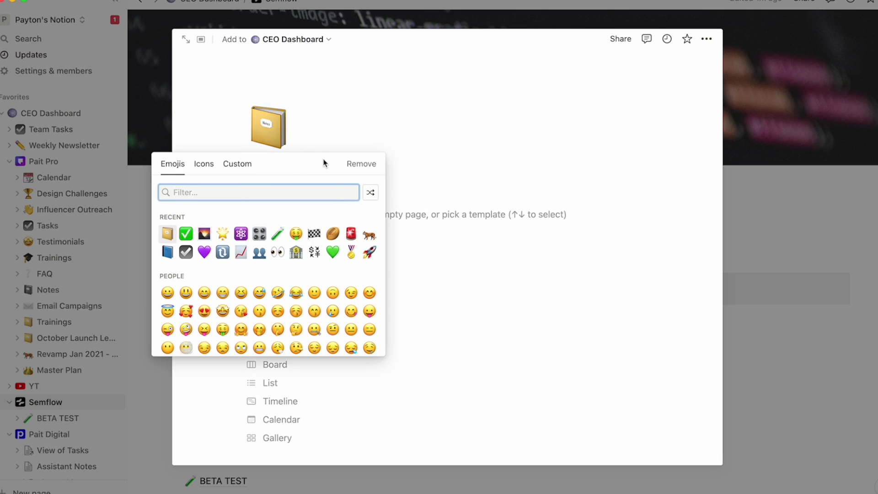
left_click(312, 235)
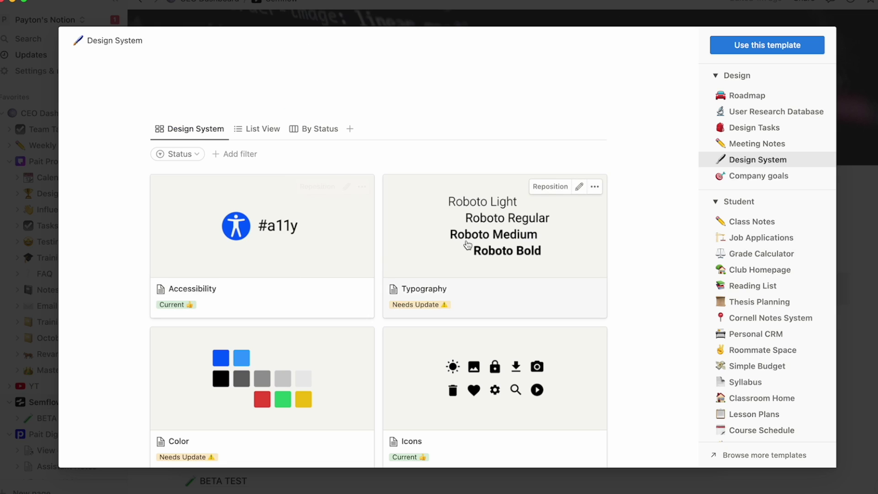
Browse the template gallery and preview the Design Tasks template
scroll(468, 245, "down", 2)
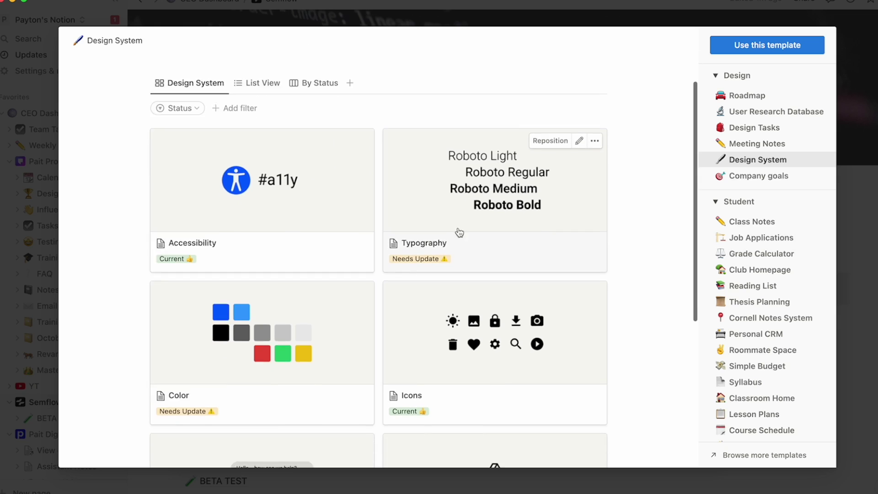
left_click_drag(459, 232, 348, 390)
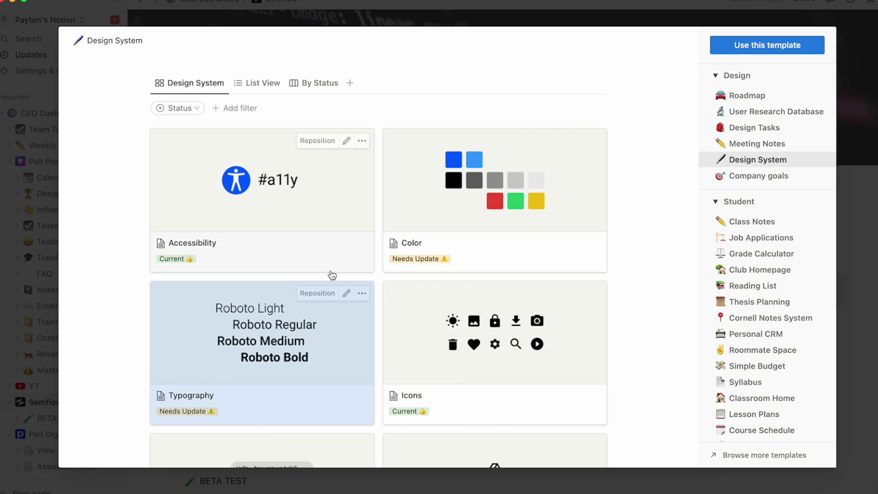
scroll(330, 274, "down", 5)
left_click_drag(328, 265, 402, 202)
scroll(402, 202, "up", 2)
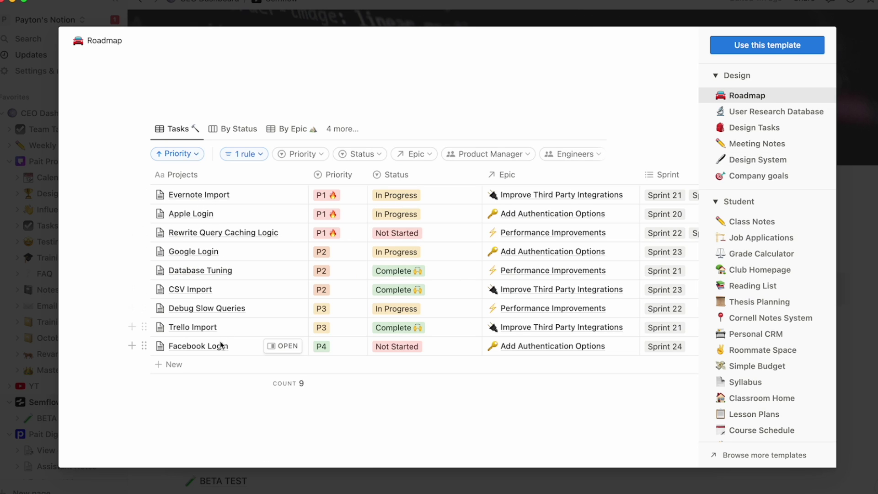
left_click(786, 134)
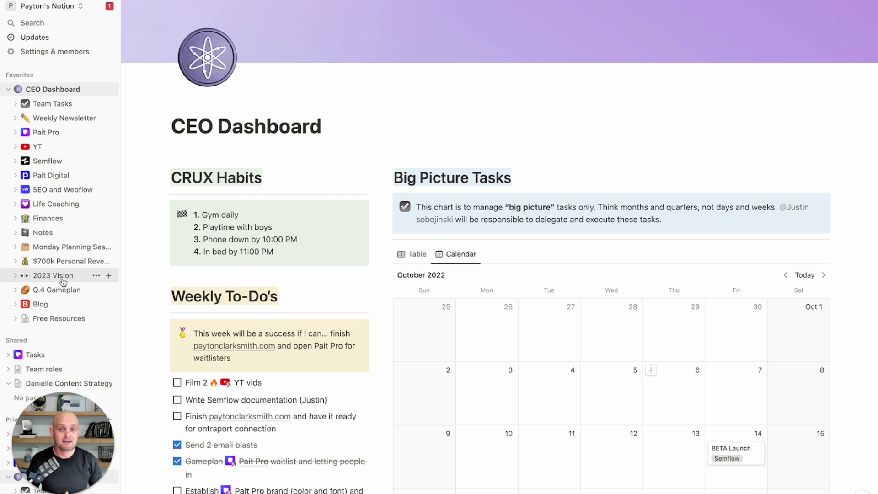
Scroll down the CEO Dashboard to the Weekly To-Do's and October calendar
scroll(635, 144, "down", 5)
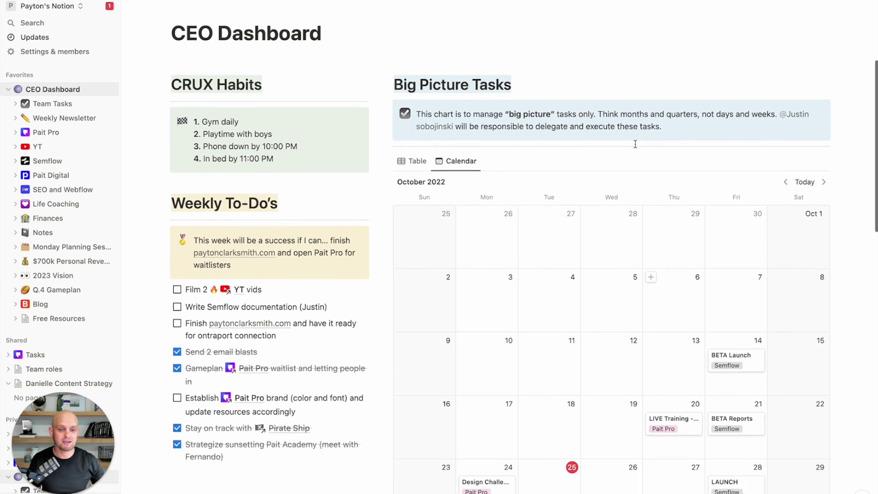
scroll(635, 144, "down", 1)
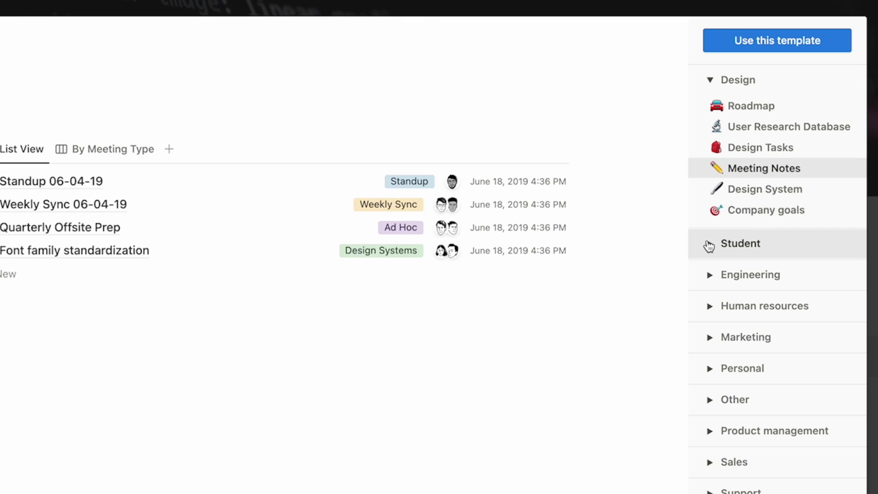
left_click(710, 244)
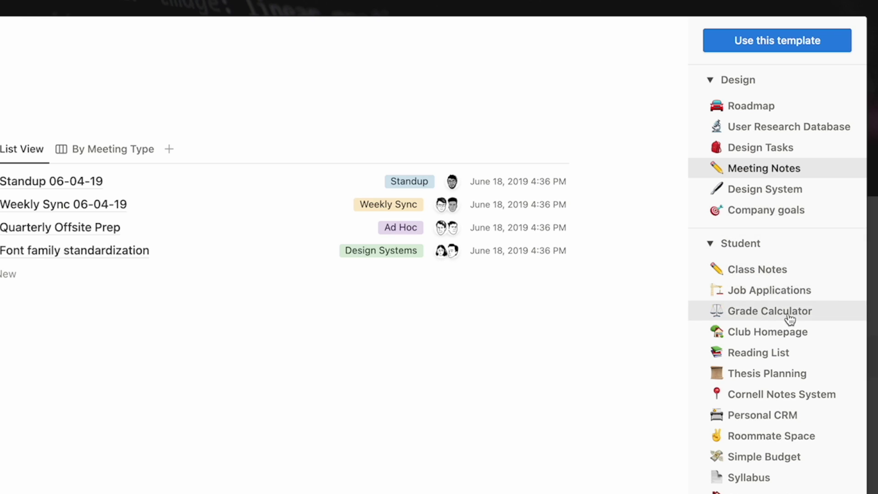
scroll(781, 376, "down", 1)
scroll(781, 376, "down", 5)
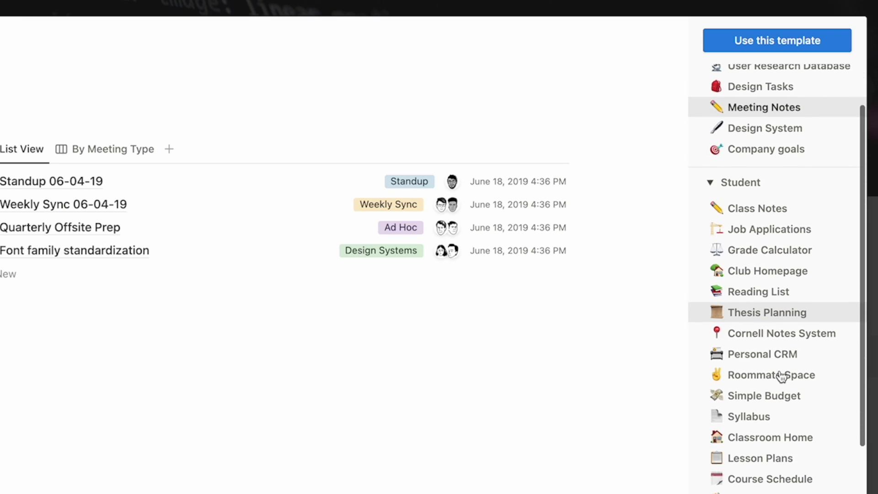
scroll(769, 457, "down", 6)
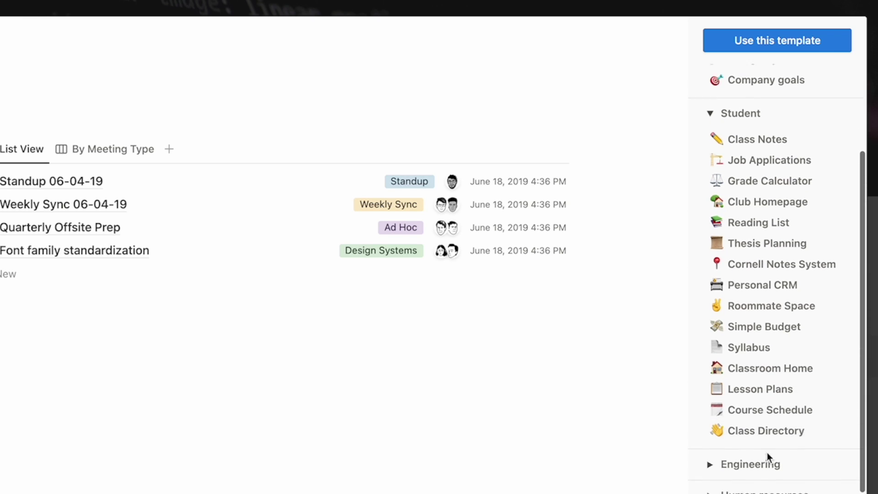
left_click(709, 438)
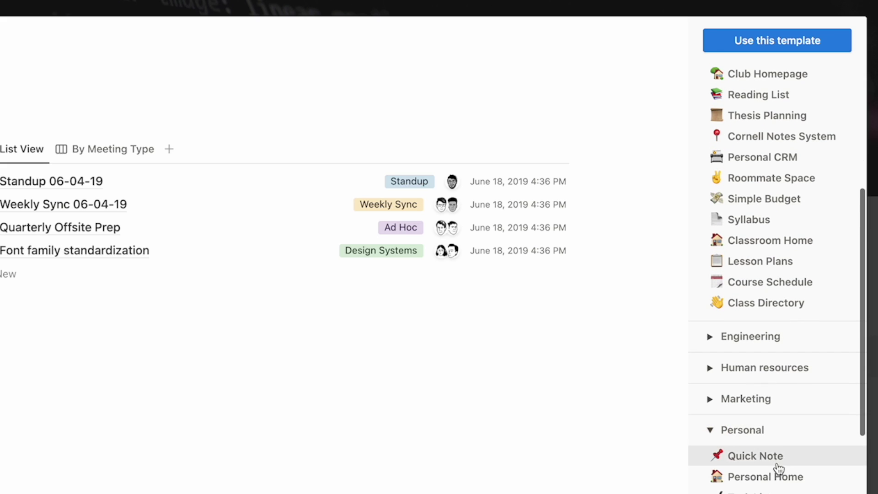
scroll(778, 470, "down", 4)
scroll(778, 469, "down", 3)
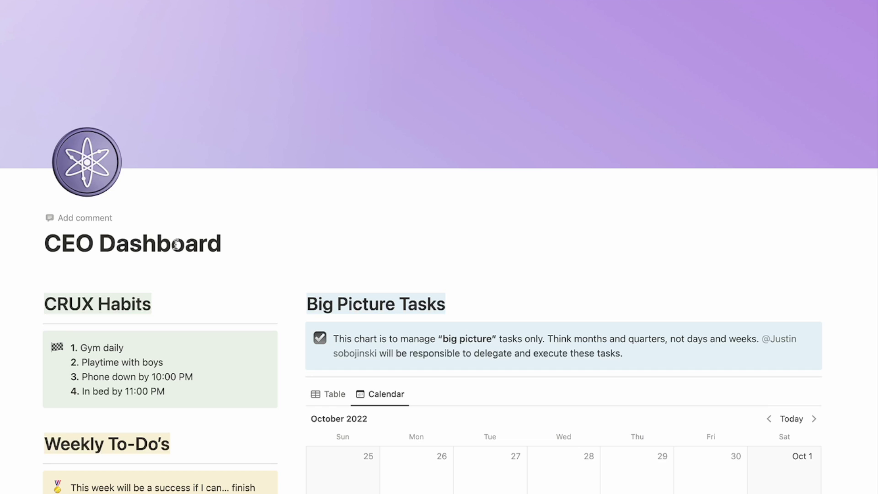
scroll(238, 247, "down", 2)
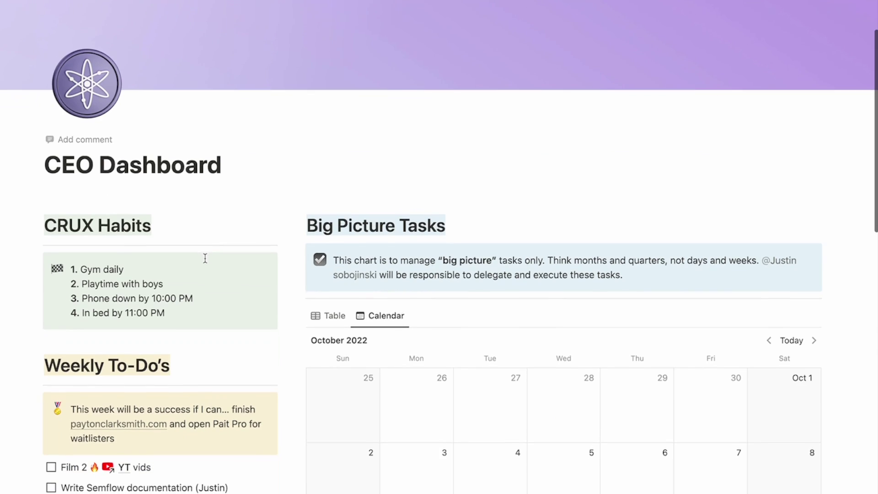
scroll(256, 235, "down", 2)
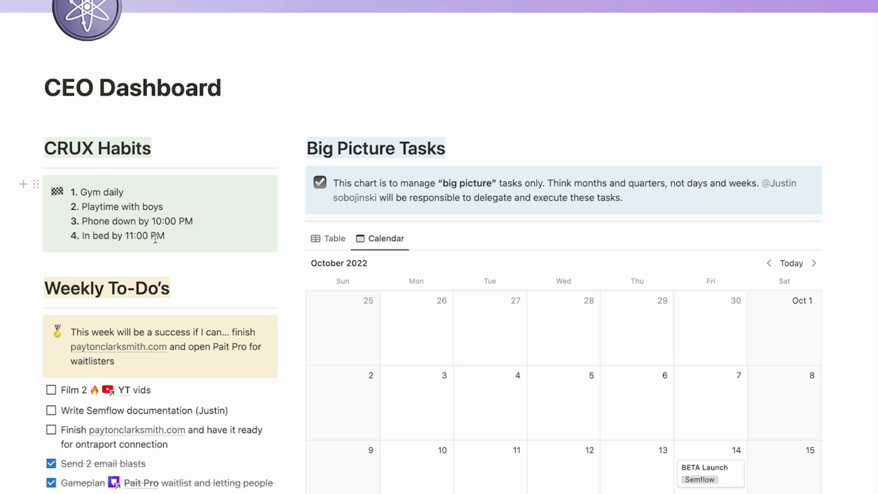
scroll(132, 206, "down", 3)
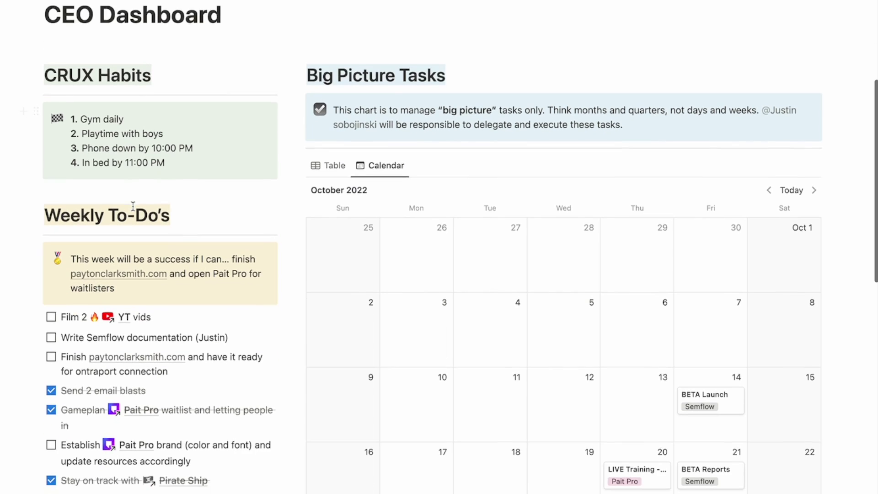
scroll(72, 259, "down", 2)
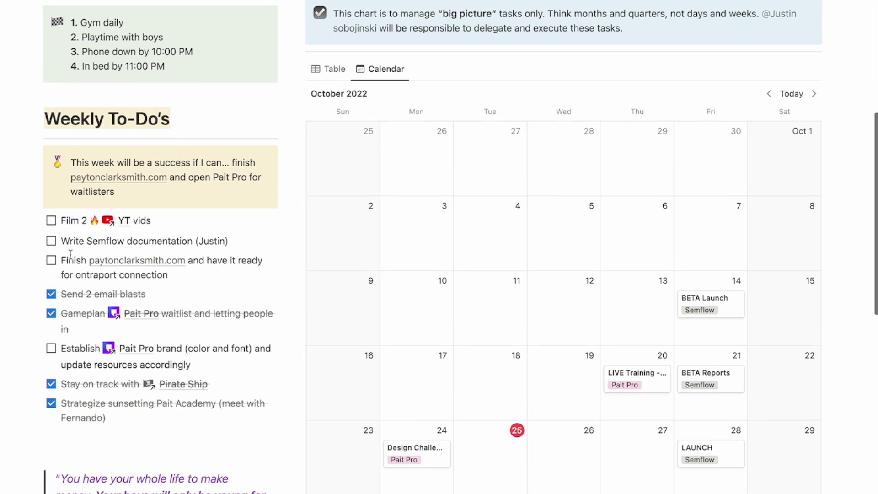
left_click(51, 260)
left_click(51, 260)
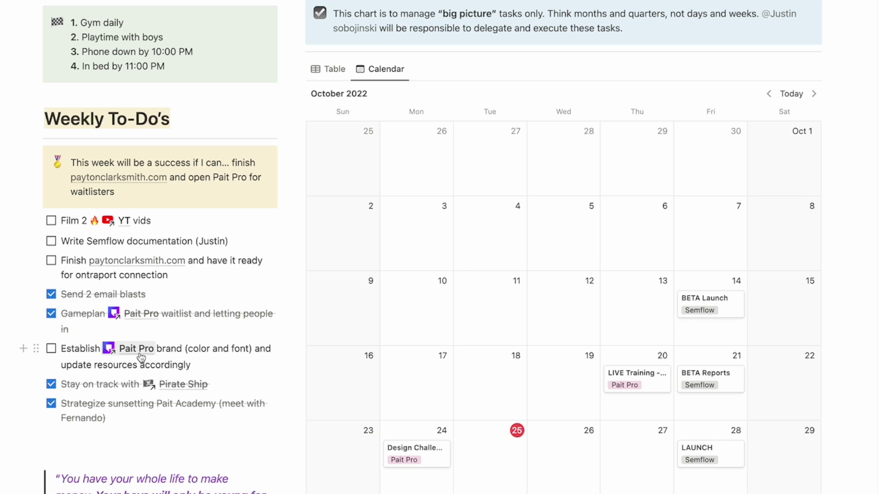
scroll(141, 357, "down", 5)
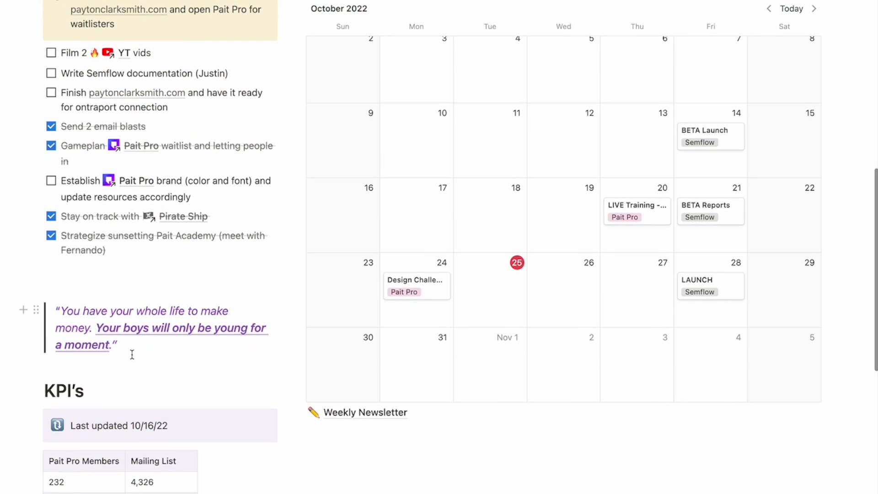
mouse_move(104, 347)
left_mouse_down()
mouse_move(51, 313)
mouse_move(92, 339)
left_mouse_up()
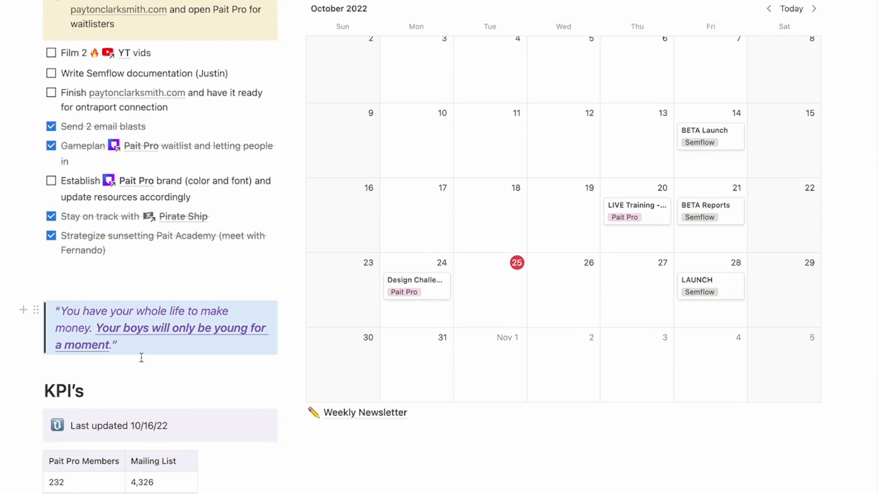
left_click(152, 360)
scroll(153, 359, "down", 5)
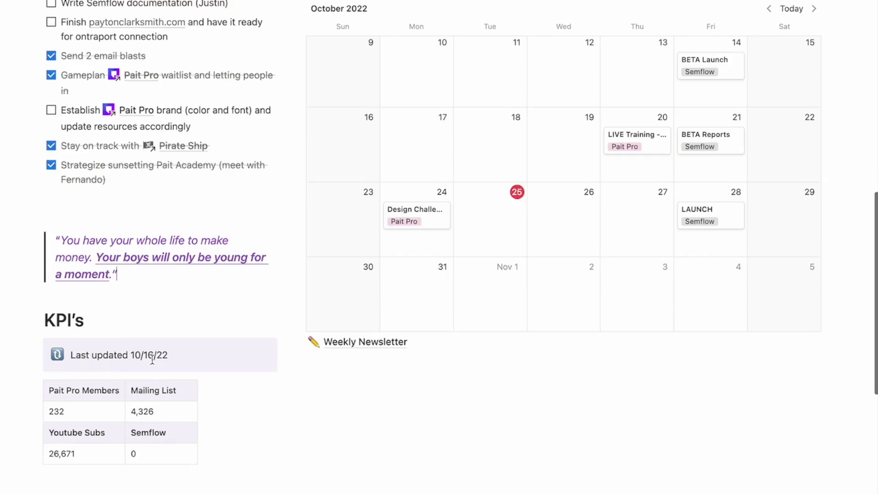
scroll(101, 303, "down", 1)
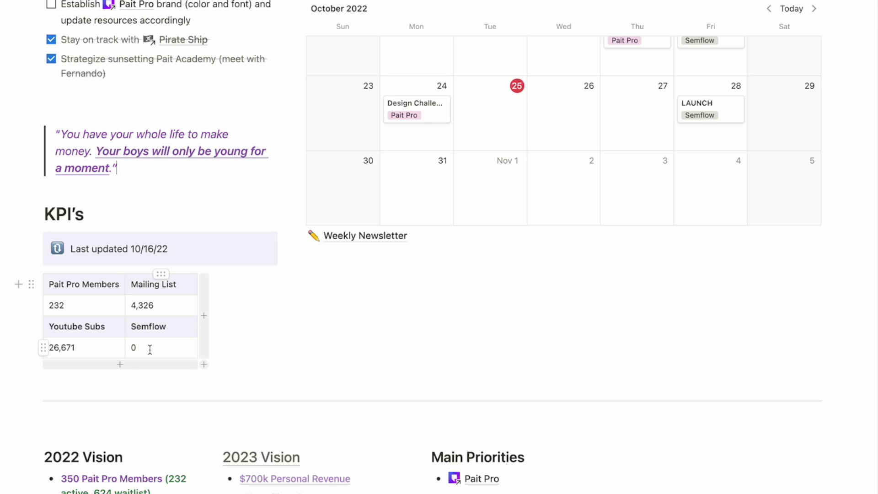
scroll(149, 349, "down", 5)
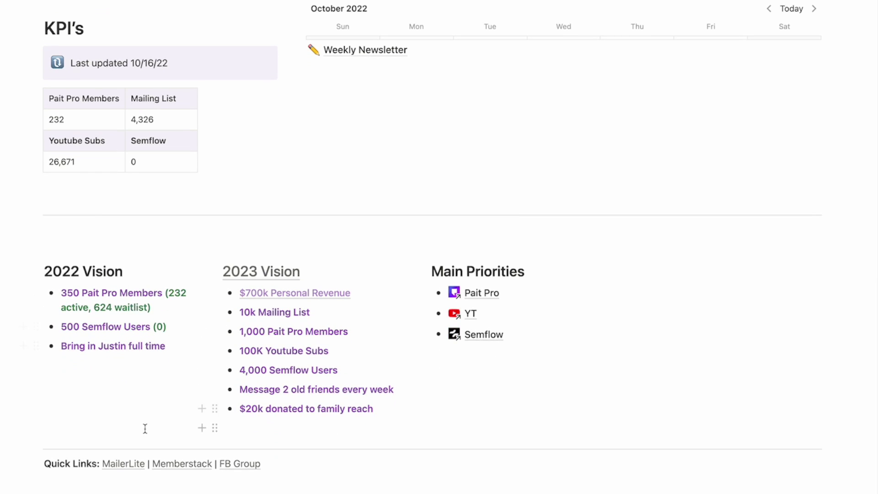
scroll(145, 426, "down", 5)
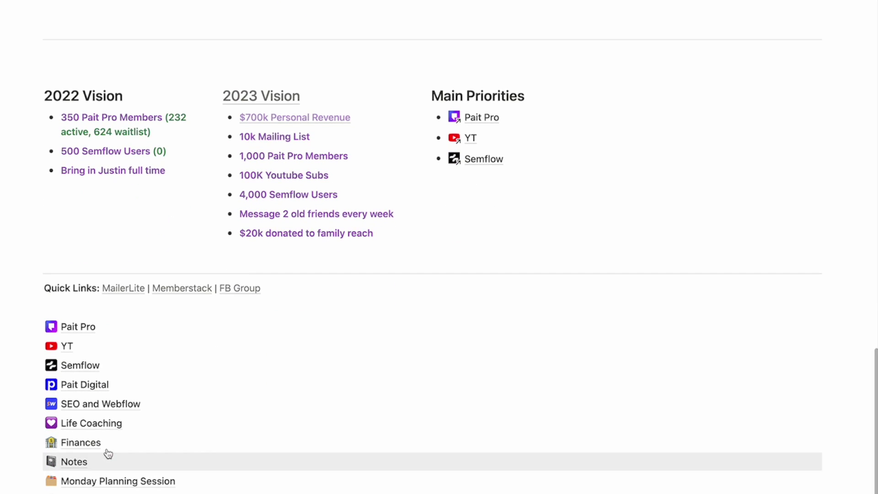
scroll(372, 356, "up", 20)
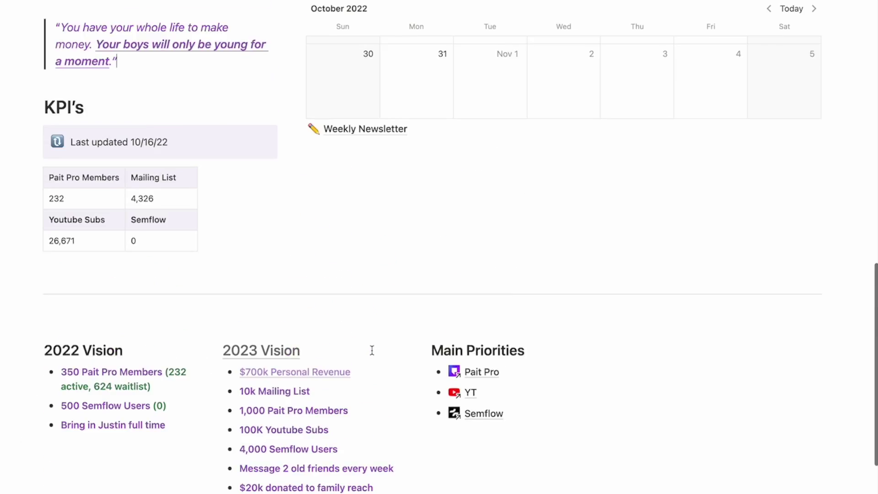
scroll(372, 354, "down", 1)
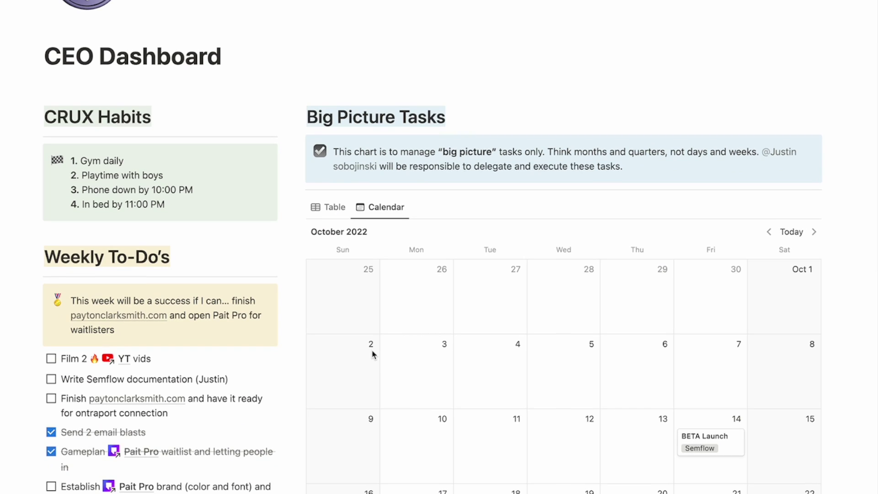
Switch the Big Picture Tasks database from Calendar to its Table view
scroll(450, 147, "down", 3)
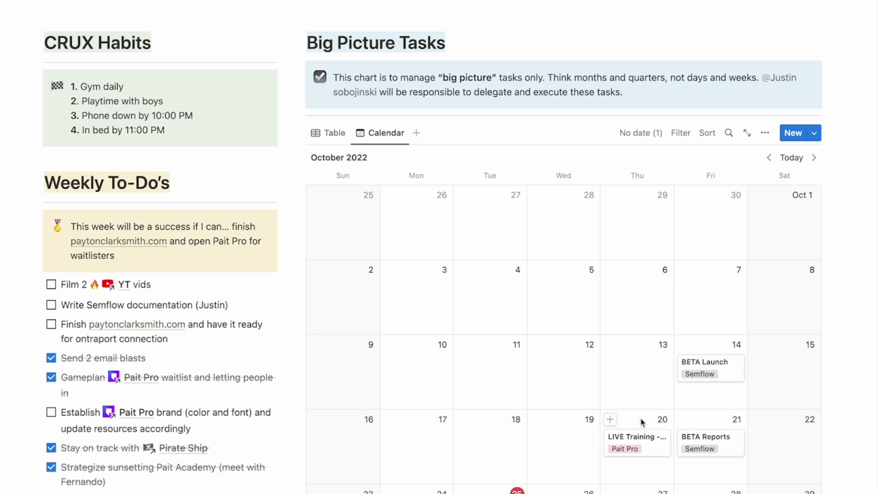
left_click(332, 133)
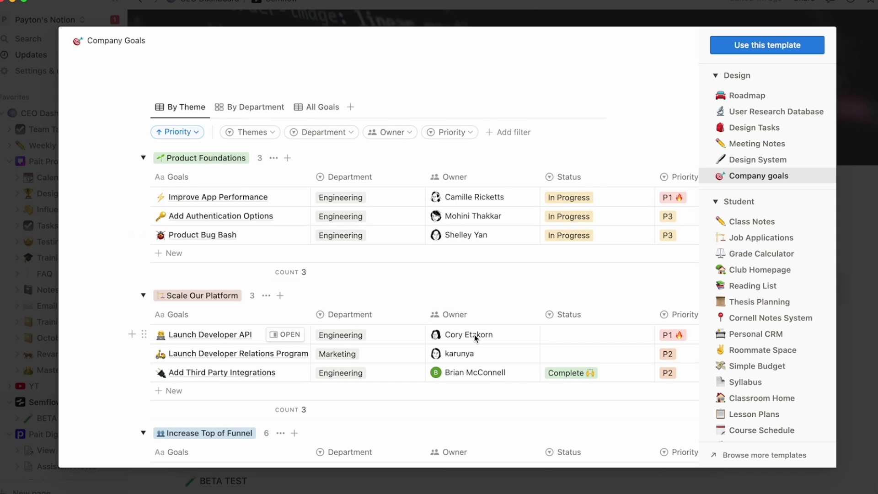
Scroll the dashboard, then open Weekly Newsletter under CEO Dashboard in the sidebar
scroll(473, 334, "down", 5)
scroll(473, 338, "down", 9)
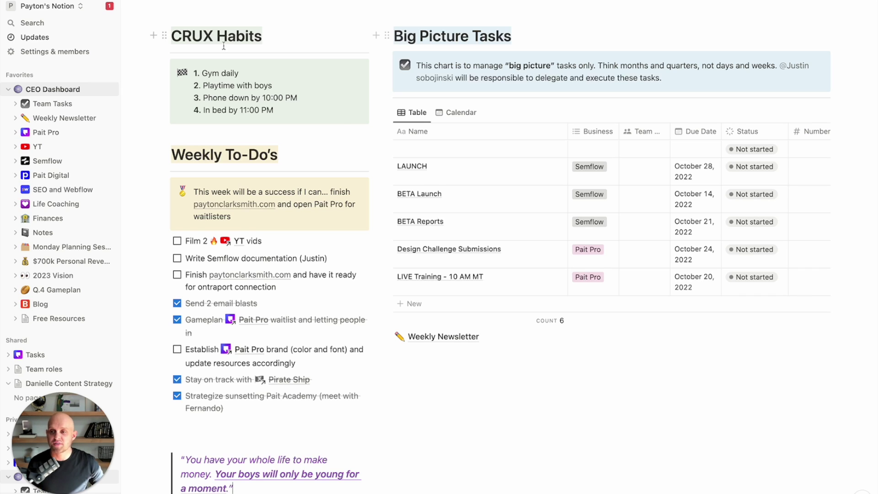
left_click(68, 120)
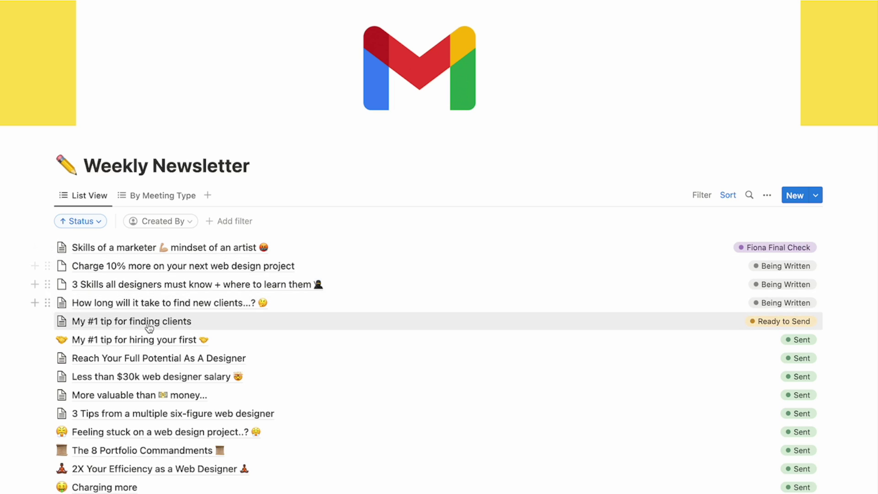
Preview the 'Skills of a marketer' newsletter draft in side peek and scroll through it
left_click(140, 249)
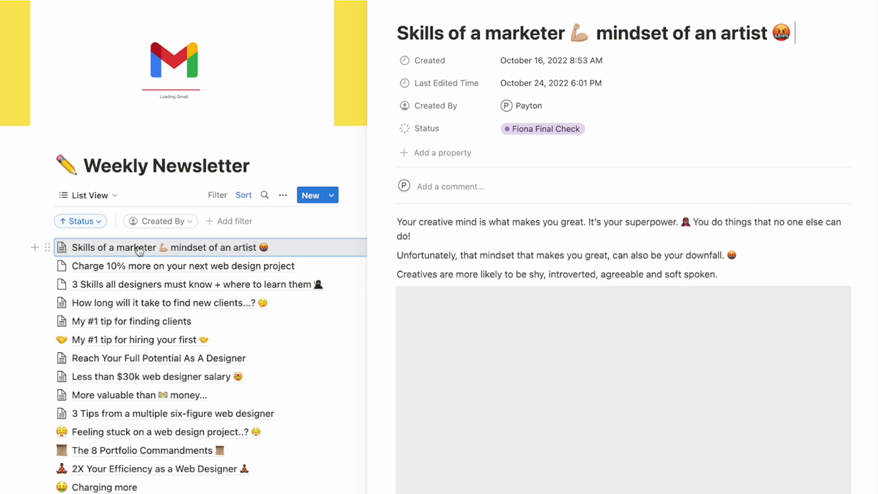
scroll(490, 241, "down", 7)
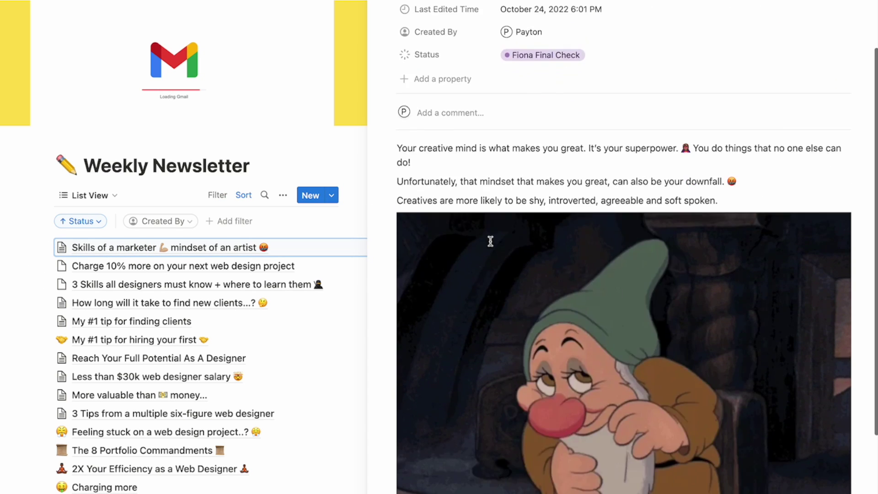
scroll(490, 241, "up", 7)
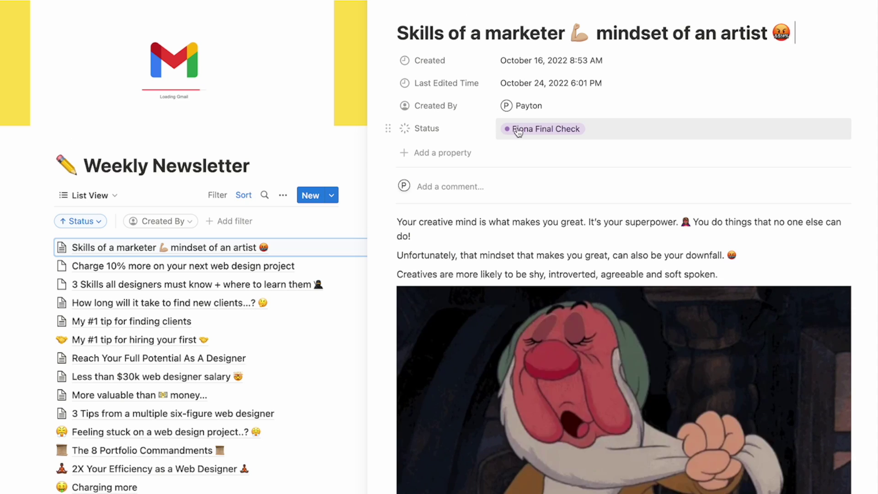
Close the draft preview back to the newsletter list, then open the Pait Pro page
left_click(377, 2)
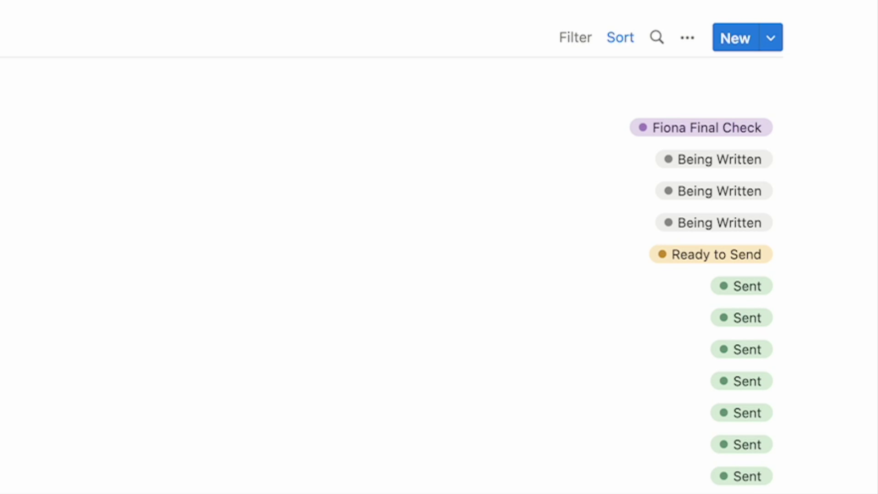
mouse_move(756, 11)
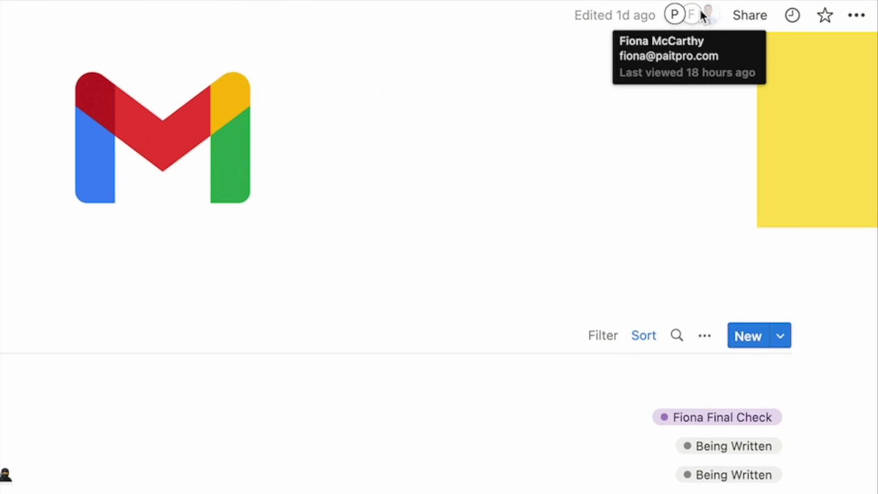
left_click(57, 158)
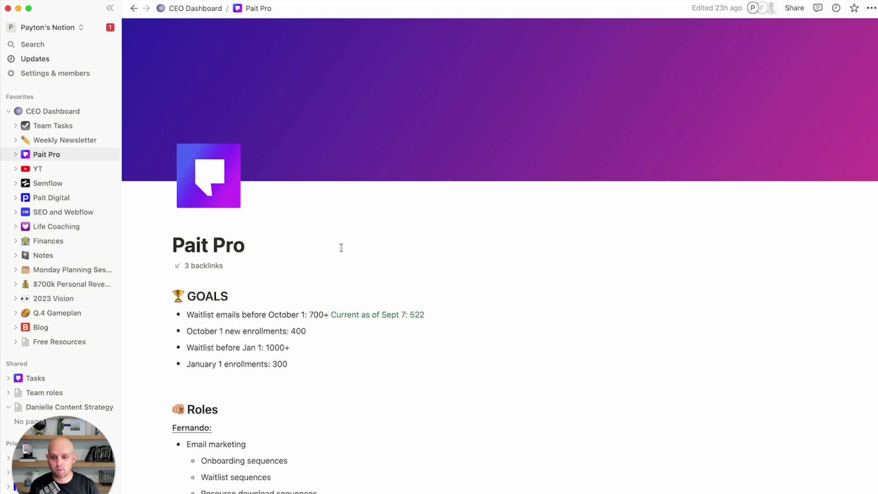
Scroll the Pait Pro page and expand its subpages, Calendar through Master Plan, in the sidebar
scroll(341, 247, "down", 8)
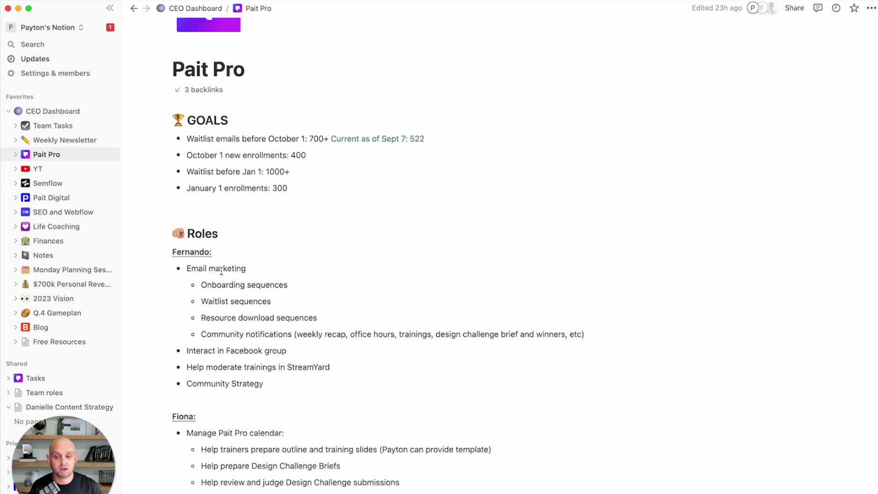
scroll(213, 263, "down", 20)
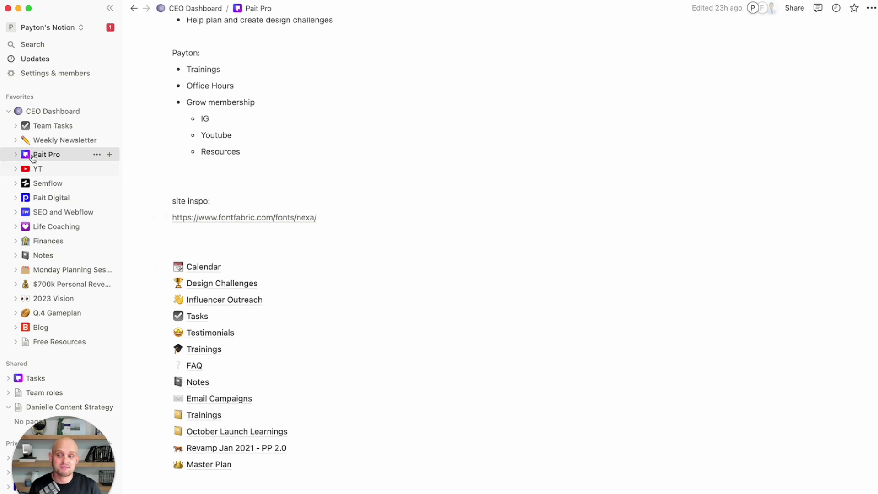
left_click(15, 154)
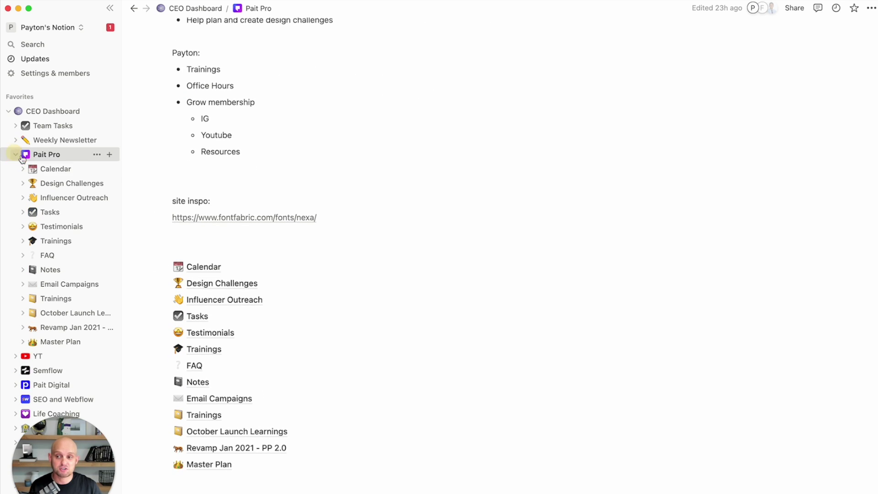
Open October Launch Learnings, then collapse Pait Pro and open the YT video board
left_click(237, 431)
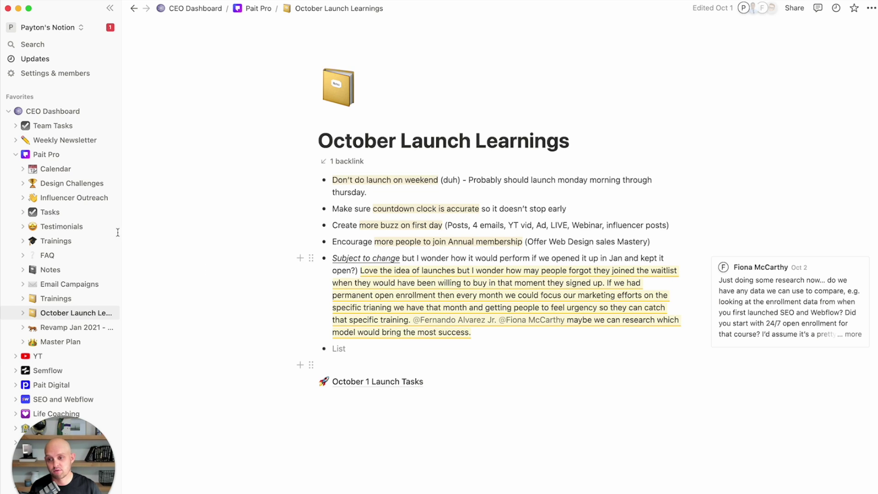
left_click(15, 154)
left_click(49, 172)
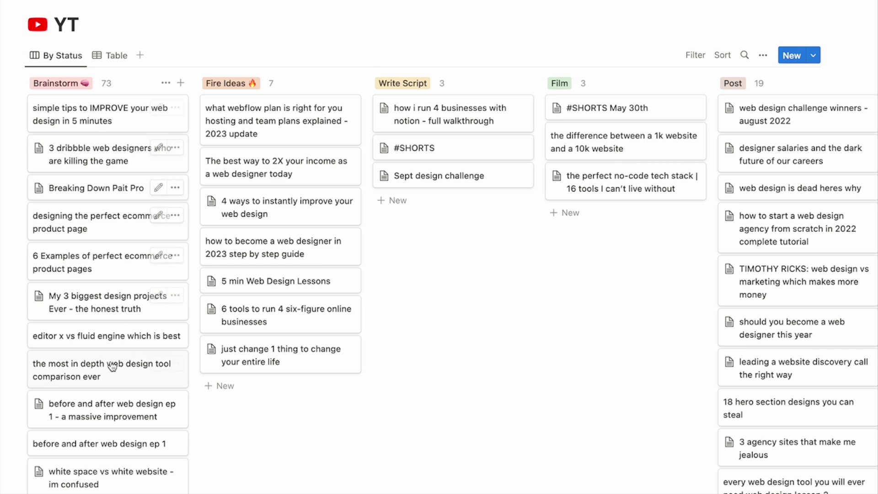
Open the 'simple tips to IMPROVE your web design in 5 minutes' card as an Empty page and type body text
scroll(112, 364, "down", 2)
scroll(112, 365, "up", 2)
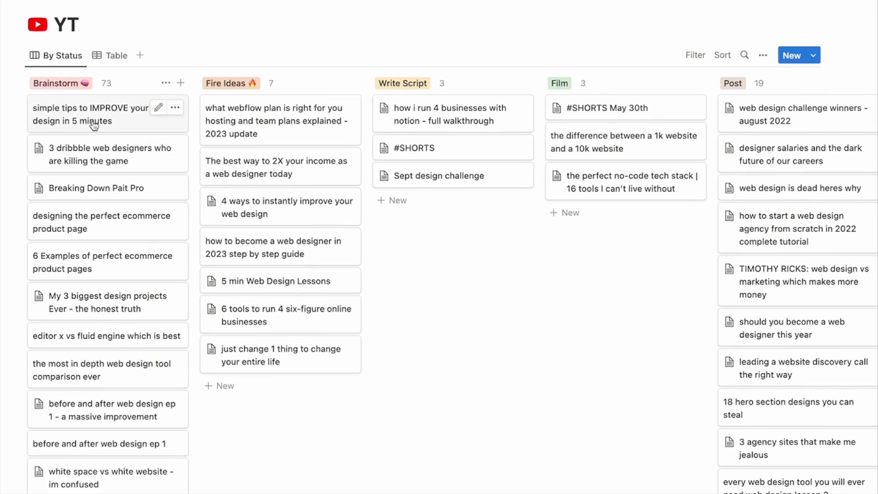
left_click(82, 120)
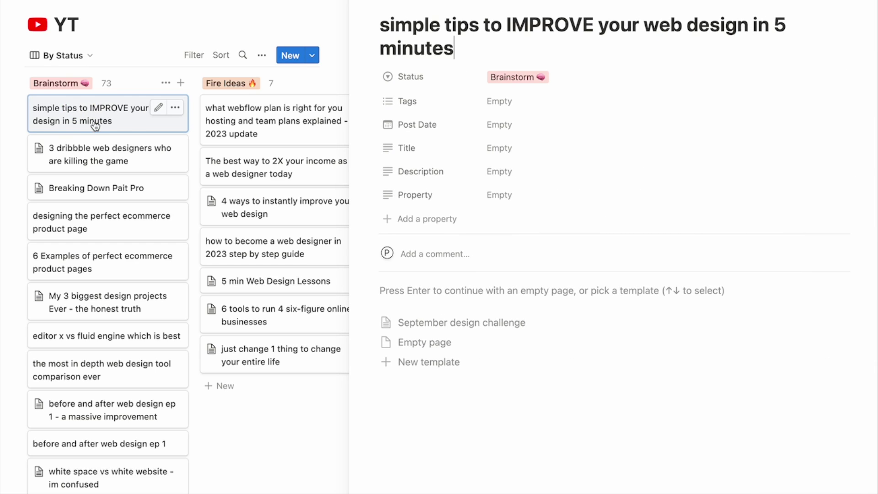
left_click(414, 291)
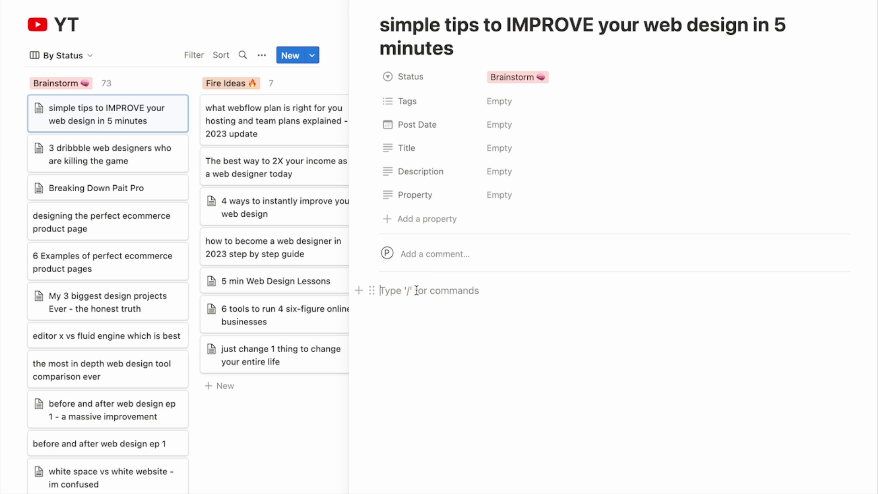
type("blajhbdlfjhabsdfjh")
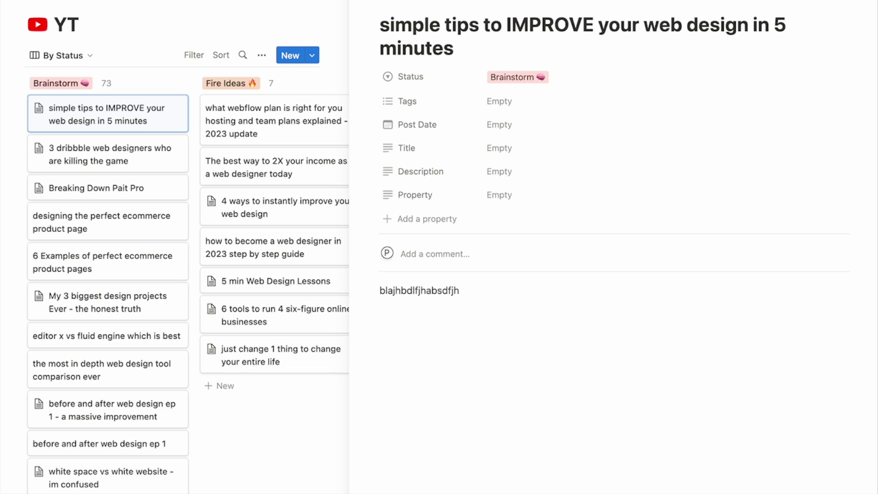
key("Escape")
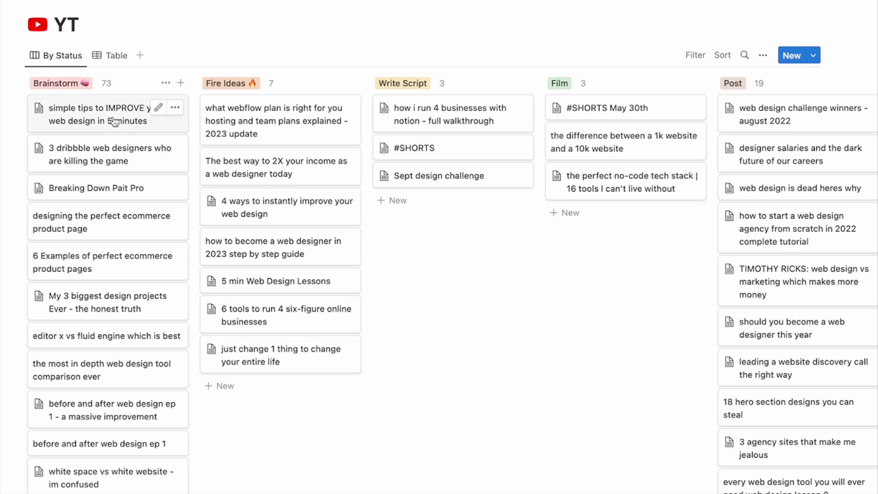
Drag the web design tips card through Fire Ideas and Write Script into Film, then open Notes
left_click_drag(114, 121, 475, 100)
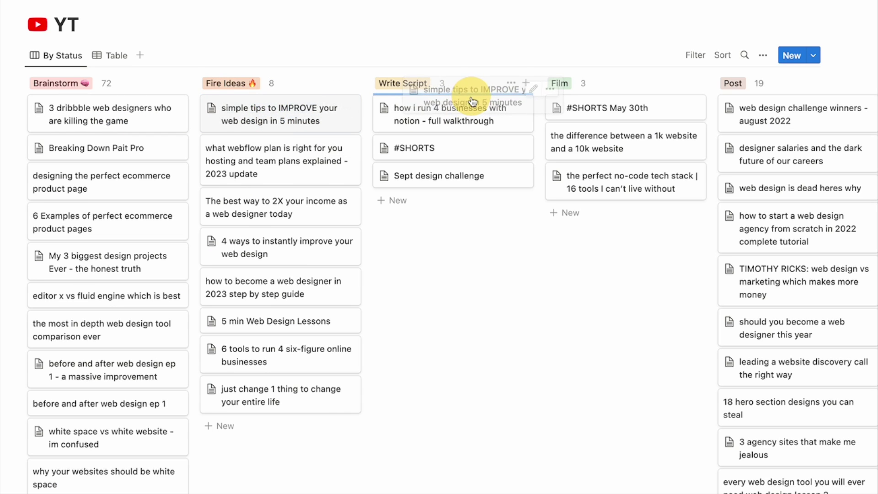
left_click_drag(472, 101, 470, 102)
scroll(411, 109, "right", 5)
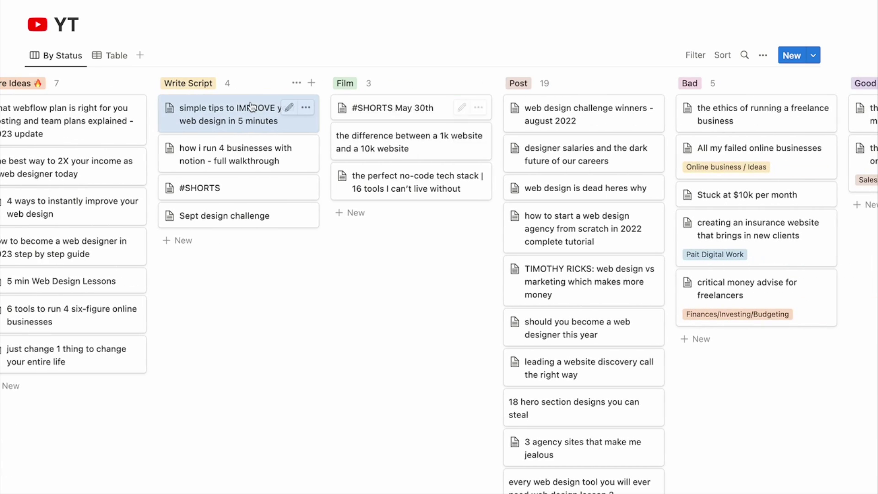
left_click_drag(250, 105, 368, 89)
scroll(388, 119, "right", 6)
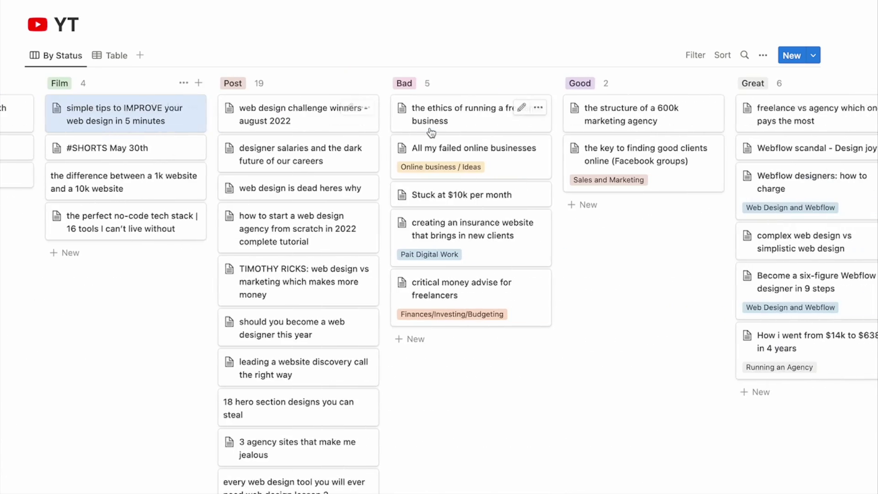
scroll(579, 108, "right", 5)
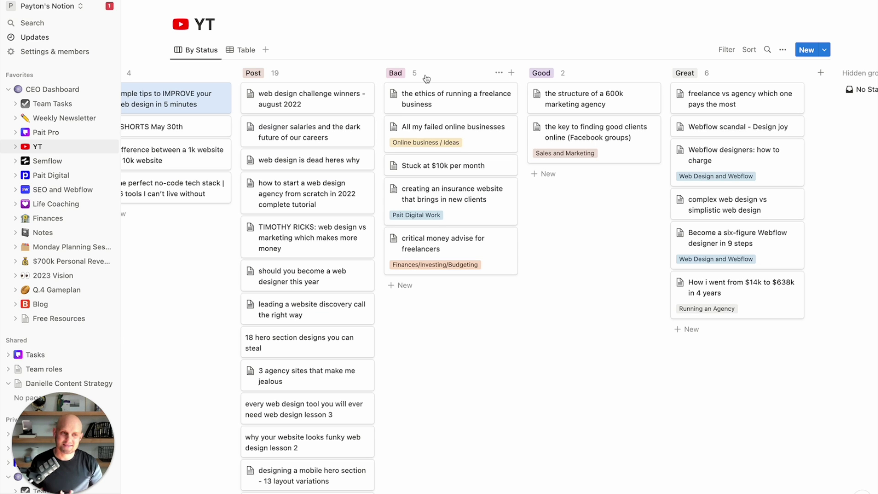
scroll(382, 137, "left", 4)
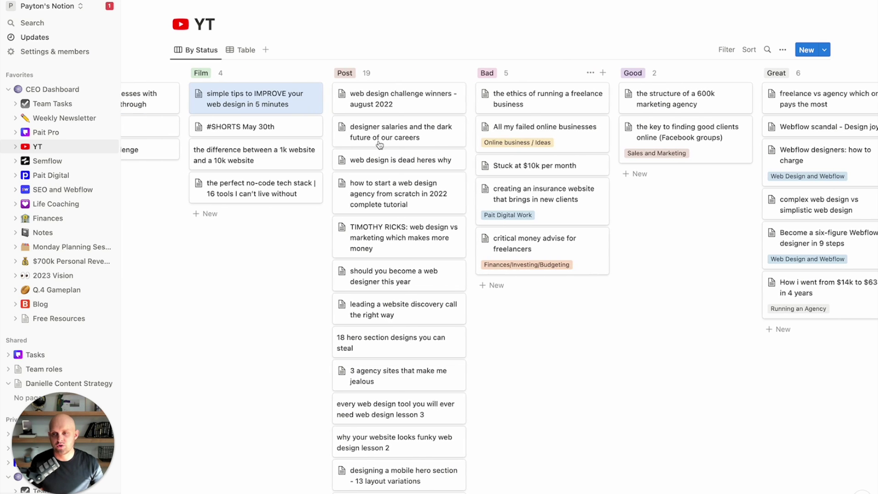
left_click(41, 236)
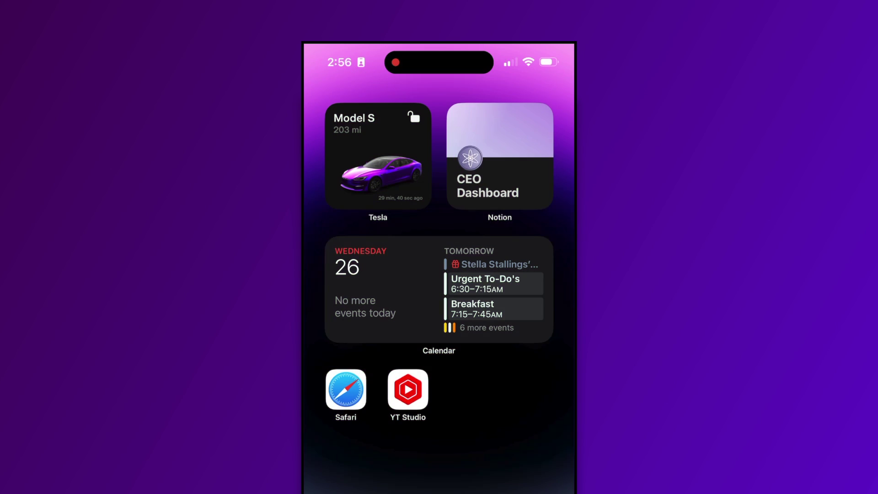
On the phone, open the CEO Dashboard widget and tick the Pait Pro brand and website to-dos
left_click(500, 157)
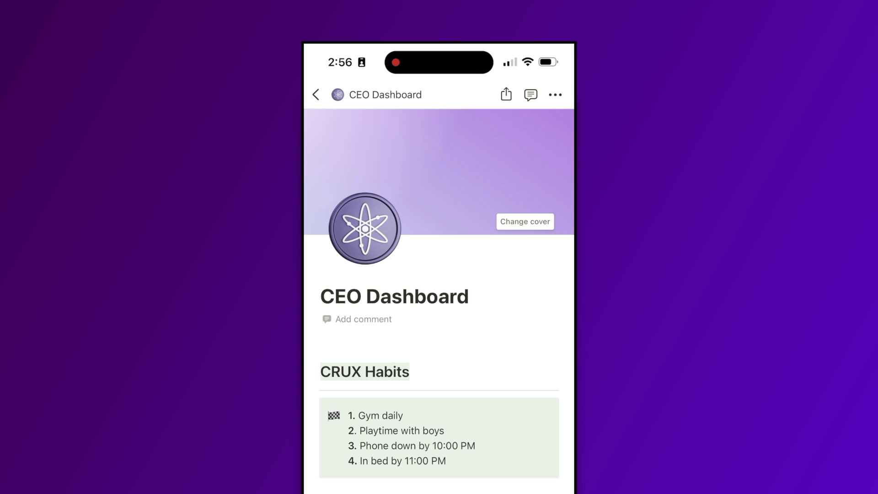
scroll(439, 274, "down", 10)
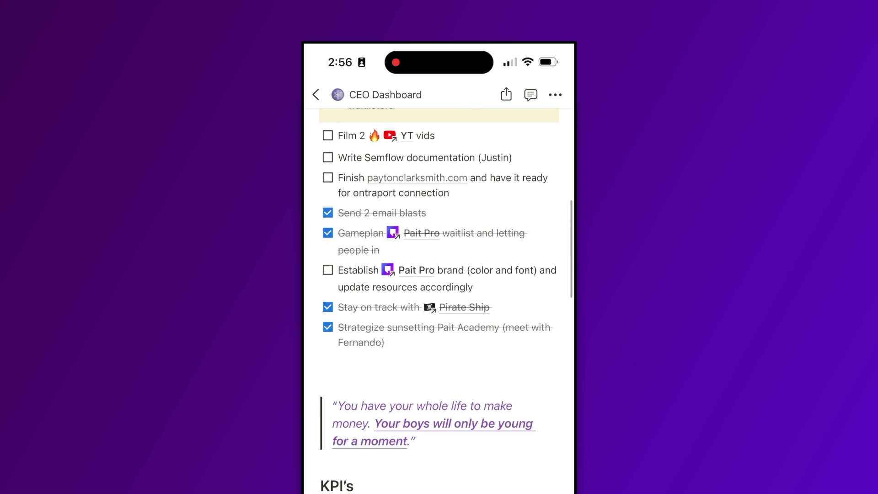
left_click(327, 270)
left_click(327, 178)
Expand CEO Dashboard and Pait Pro in the page list and open Weekly Newsletter
scroll(439, 297, "down", 5)
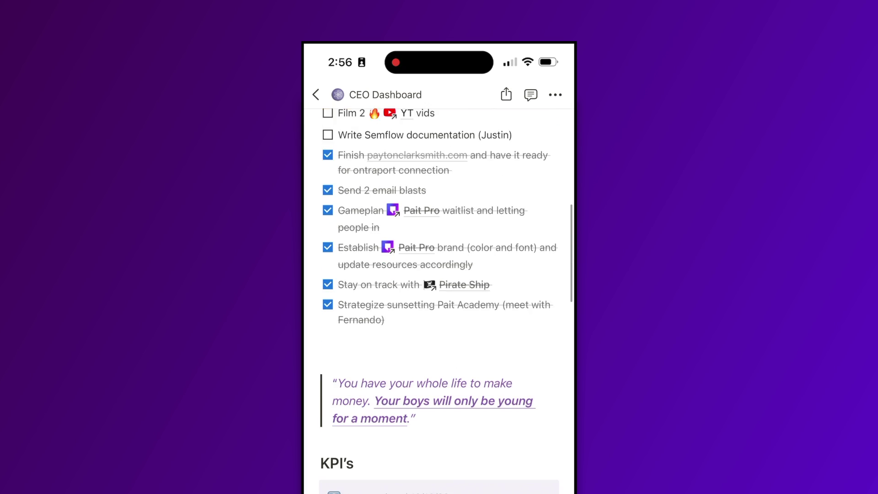
scroll(439, 293, "down", 10)
left_click(316, 95)
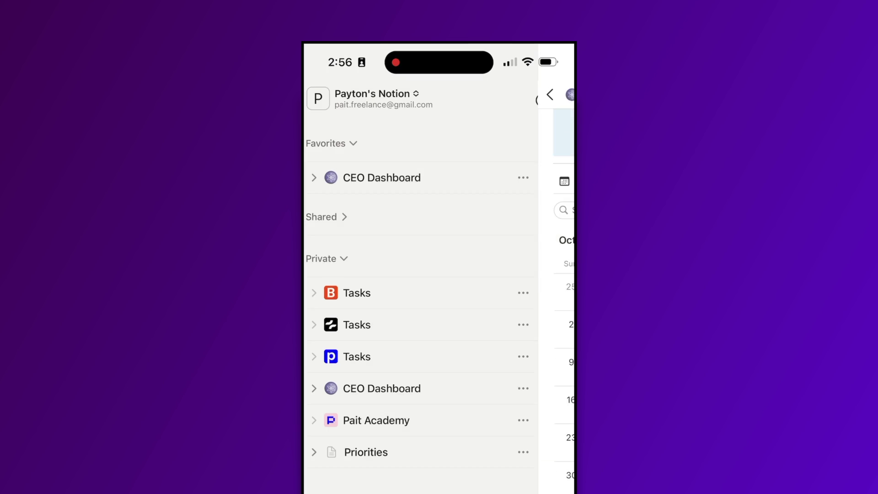
left_click(325, 178)
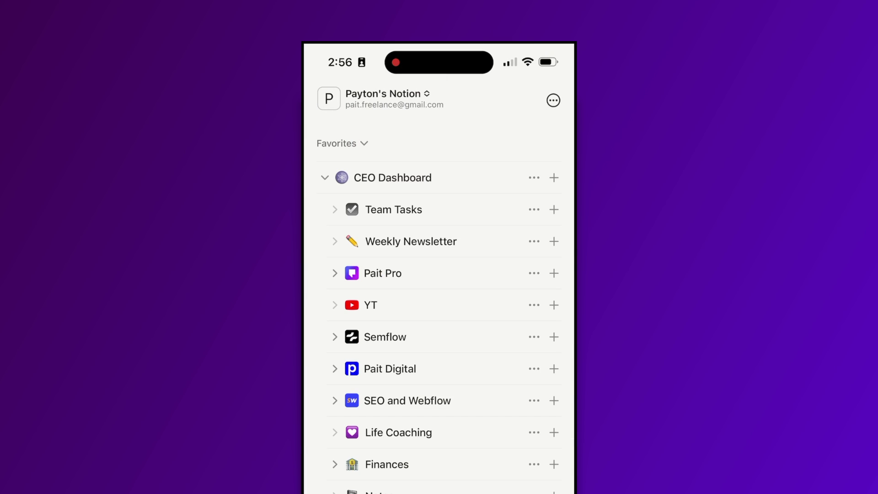
scroll(439, 320, "down", 2)
left_click(334, 229)
left_click(402, 197)
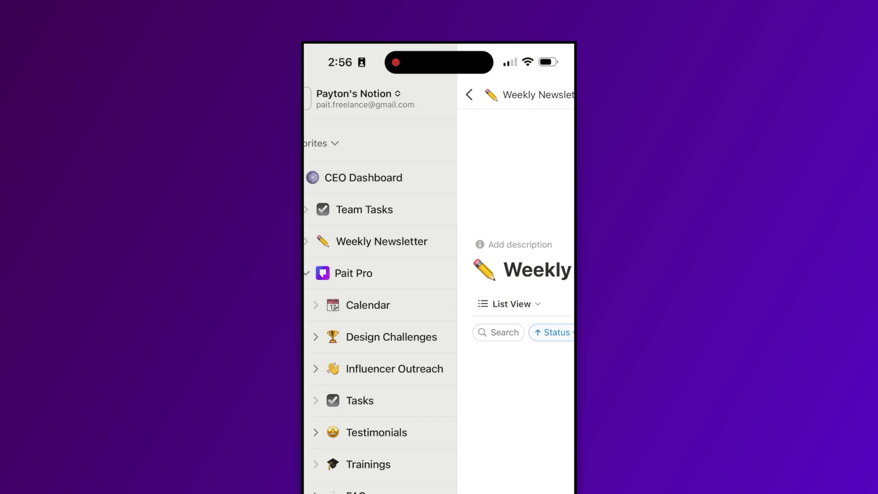
Open the 'Skills of a marketer' newsletter article and scroll through it
scroll(438, 293, "down", 3)
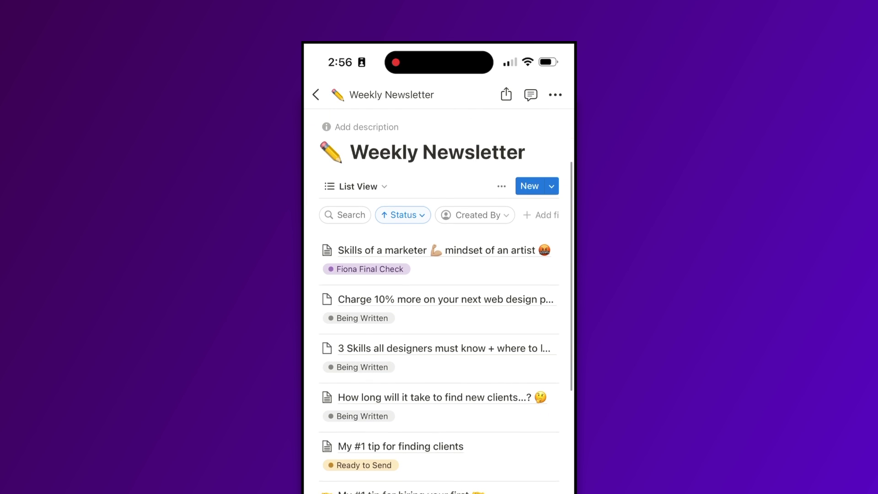
left_click(381, 237)
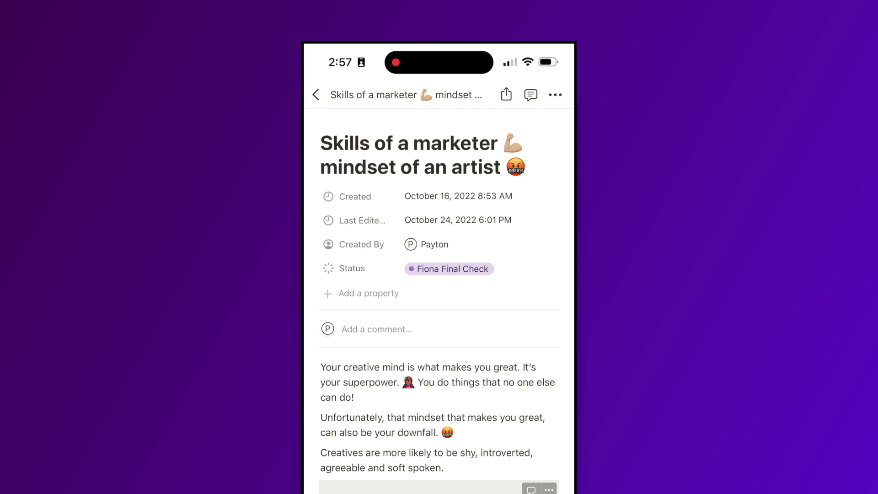
scroll(439, 301, "down", 8)
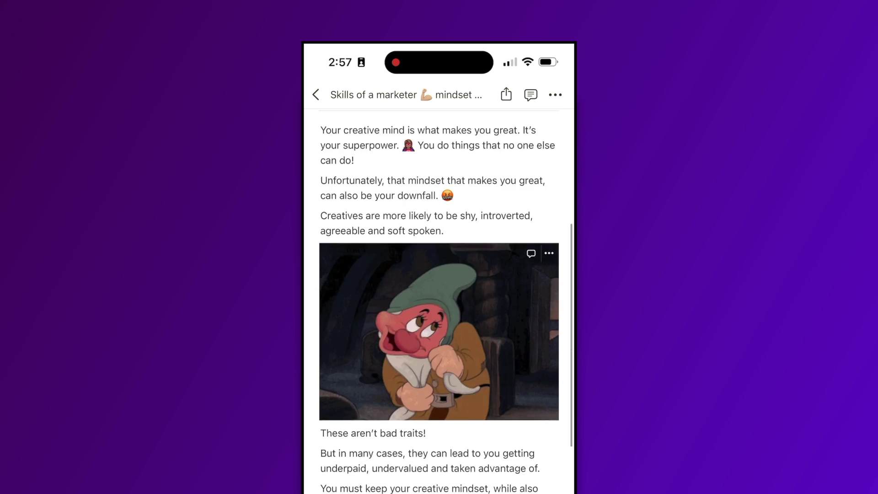
scroll(439, 302, "down", 5)
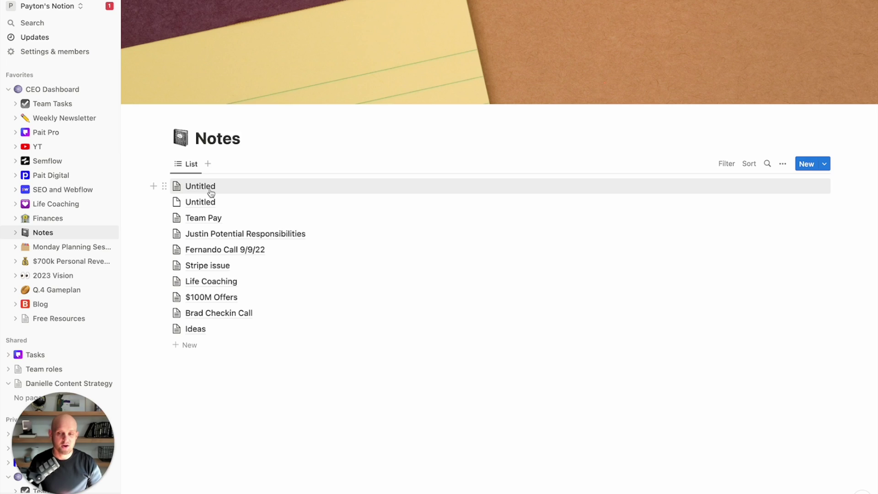